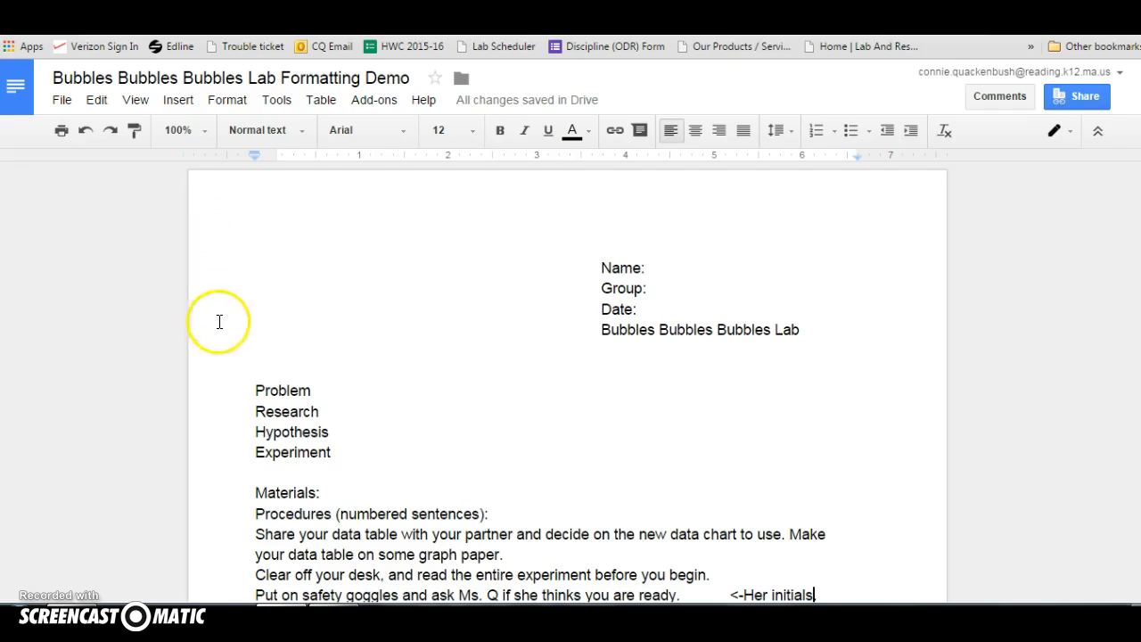
Turn the Problem, Research, Hypothesis and Experiment lines into a numbered list
left_click(254, 387)
left_click_drag(253, 387, 333, 456)
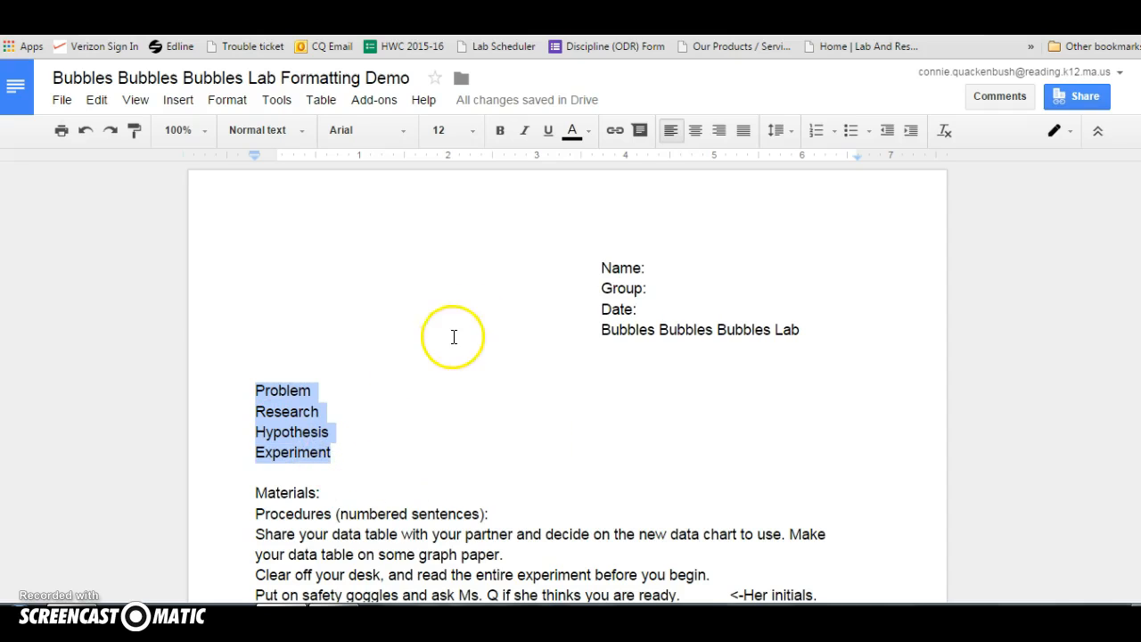
left_click(815, 134)
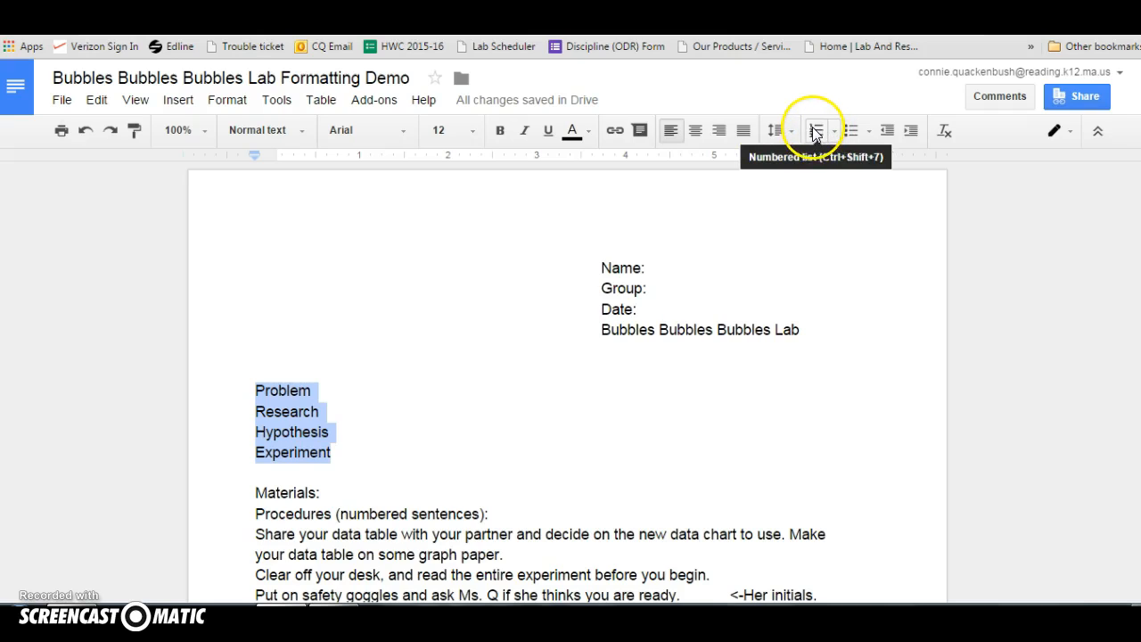
left_click(815, 134)
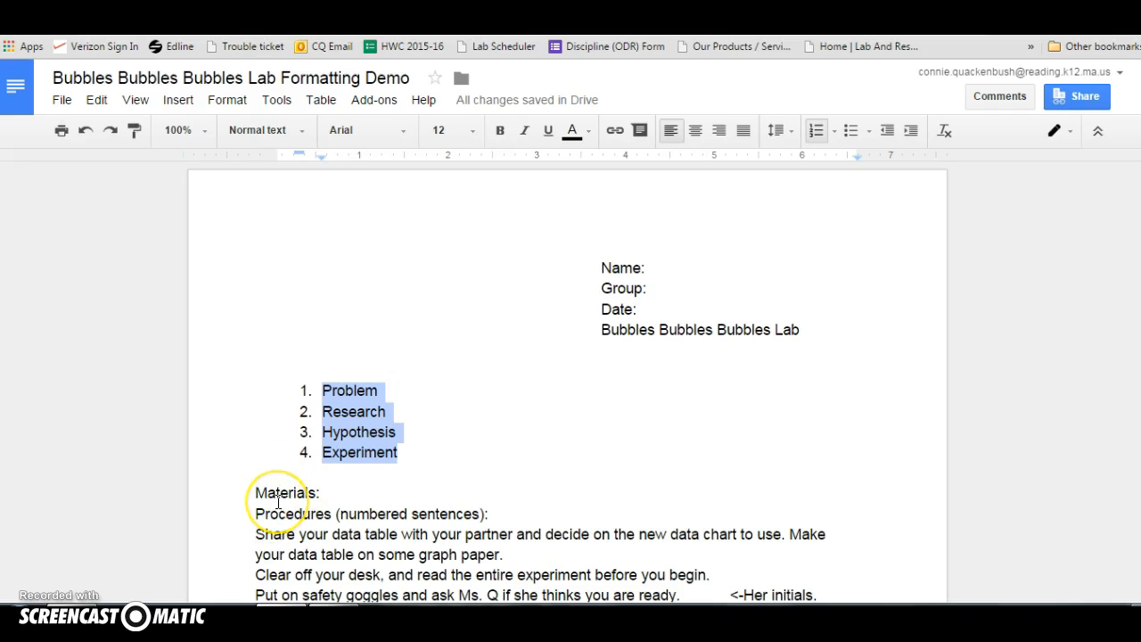
Format the Data Analysis and Conclusion lines at the end of the document as a numbered list
scroll(278, 502, "down", 2)
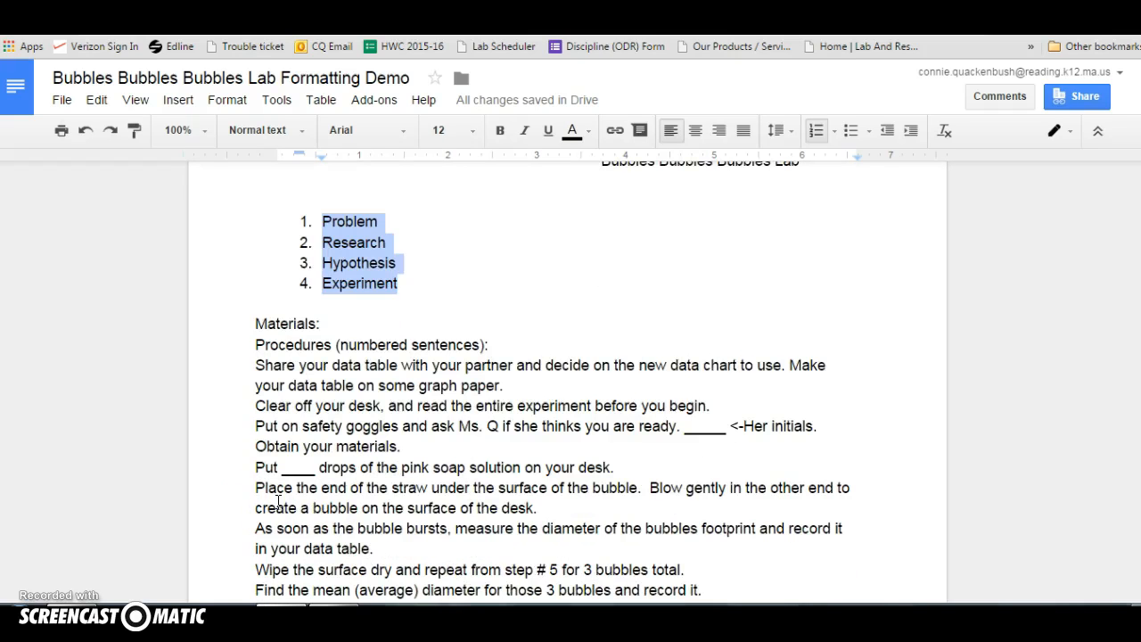
scroll(278, 502, "down", 1)
scroll(279, 500, "down", 2)
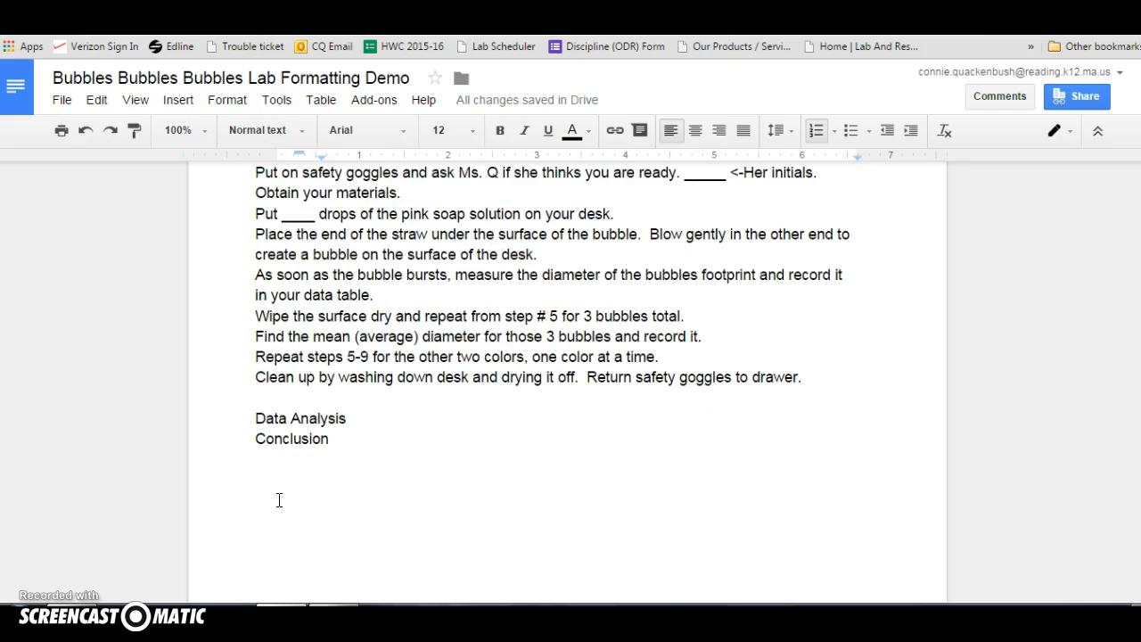
scroll(279, 499, "up", 3)
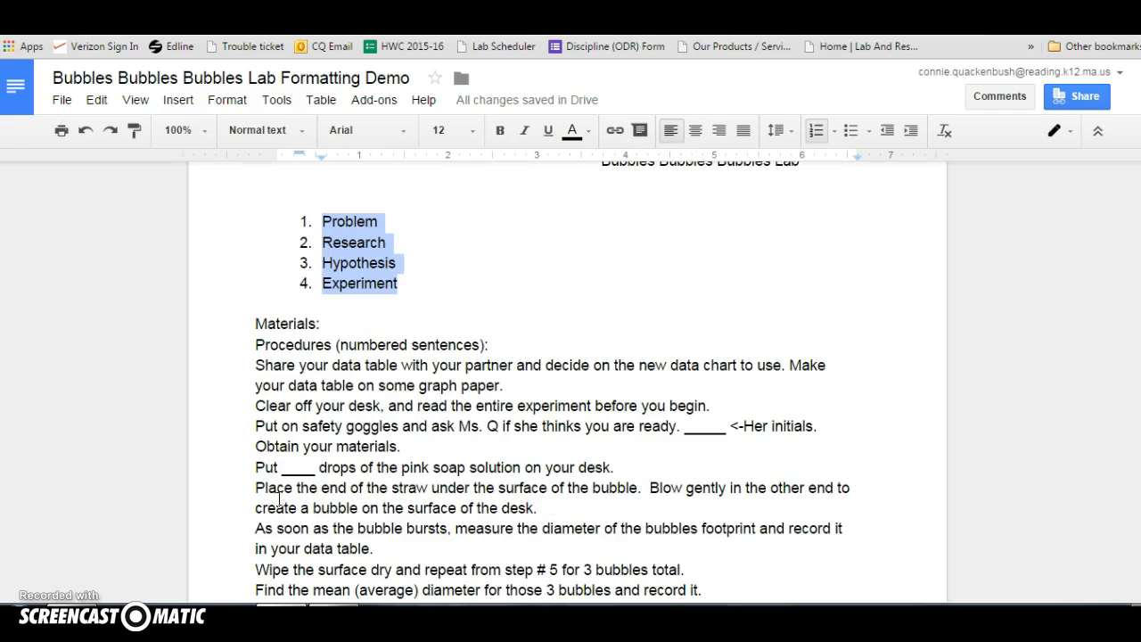
scroll(267, 437, "down", 2)
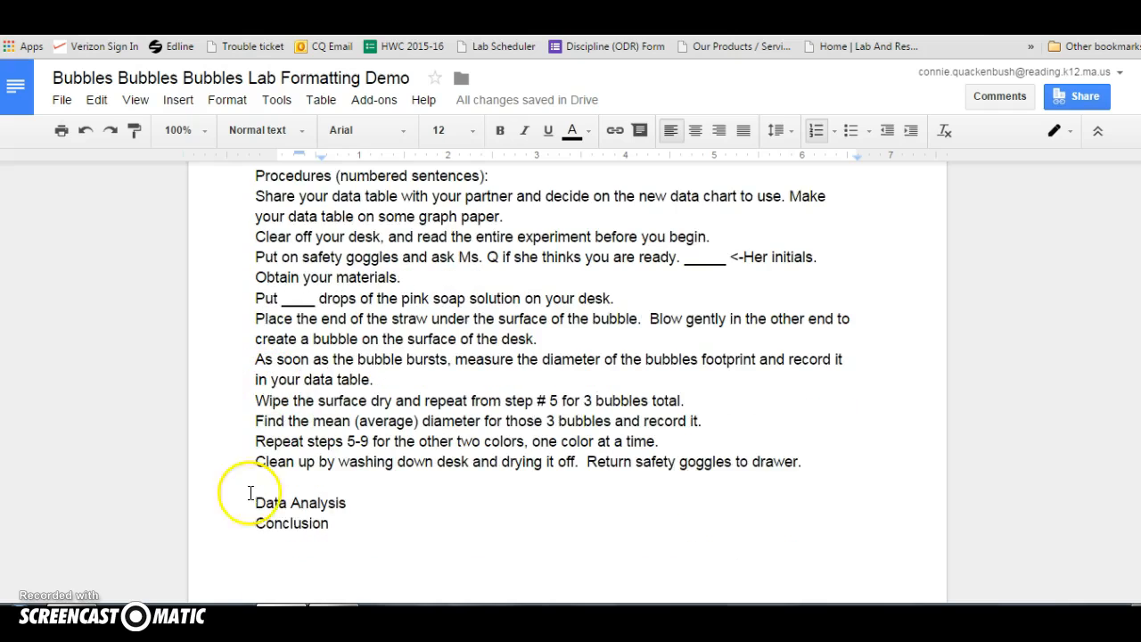
left_click_drag(327, 523, 255, 505)
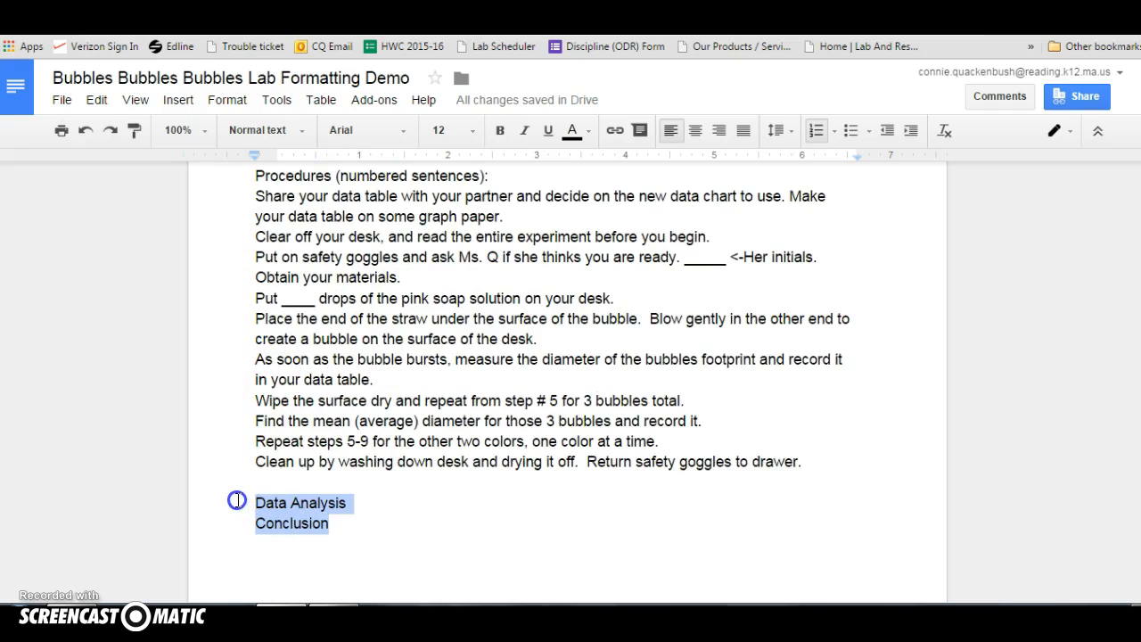
scroll(276, 428, "up", 3)
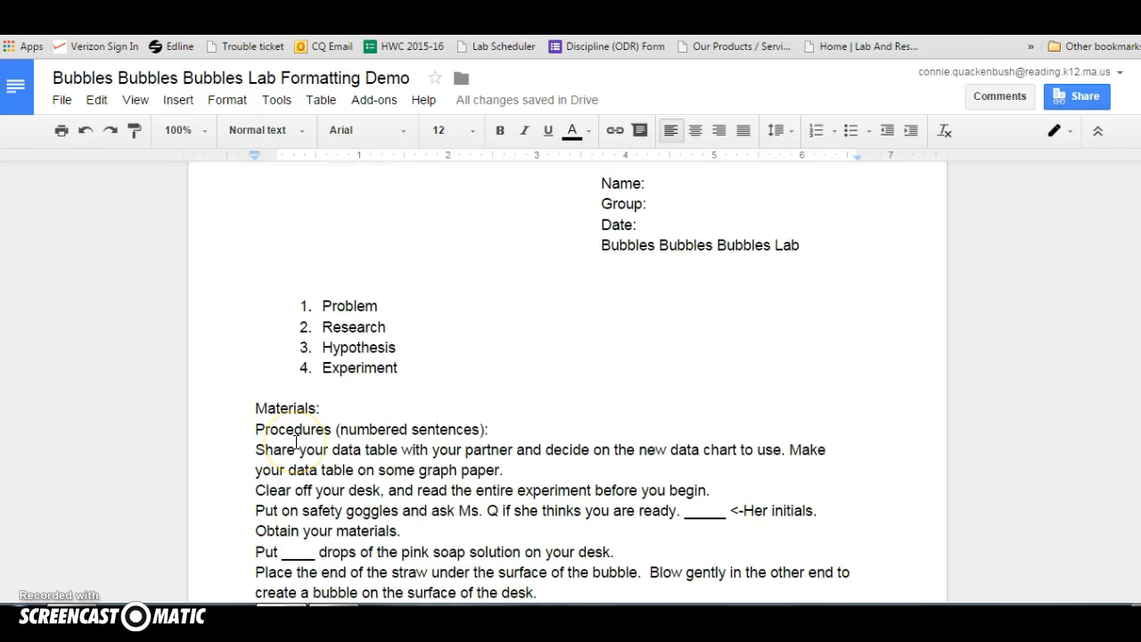
scroll(310, 439, "down", 3)
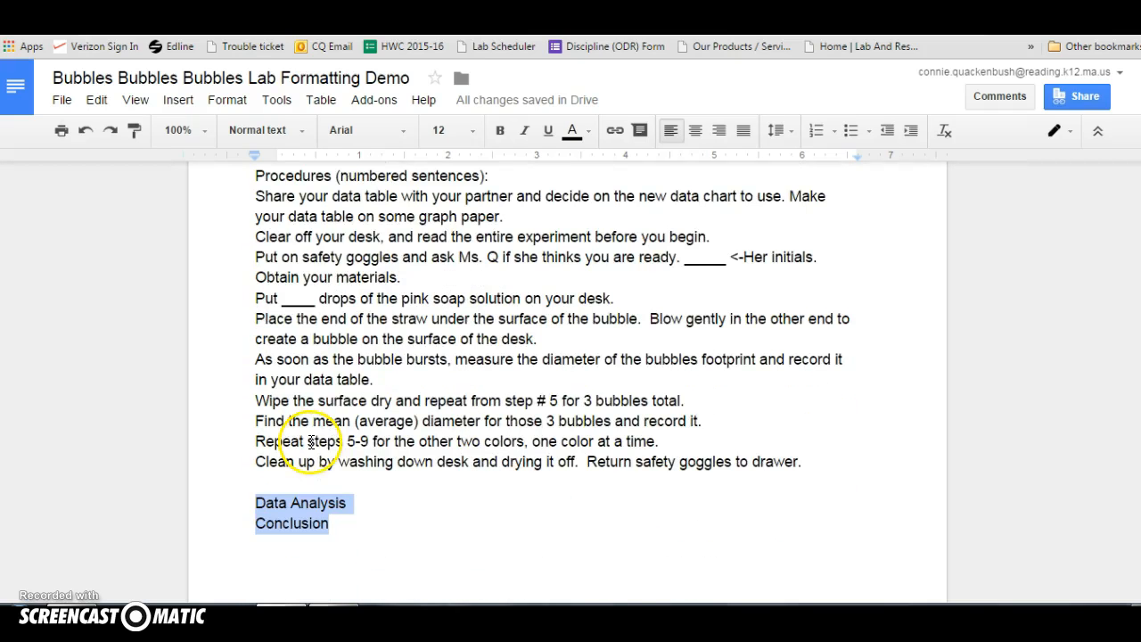
left_click(817, 133)
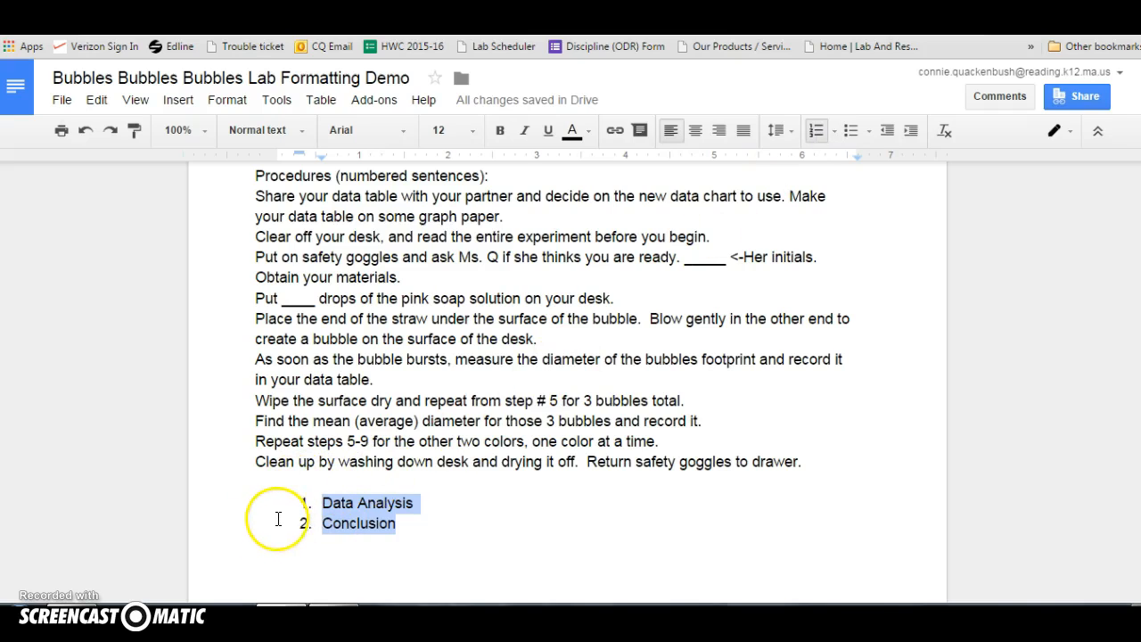
Restart the numbering of the Data Analysis and Conclusion list at 5
right_click(357, 511)
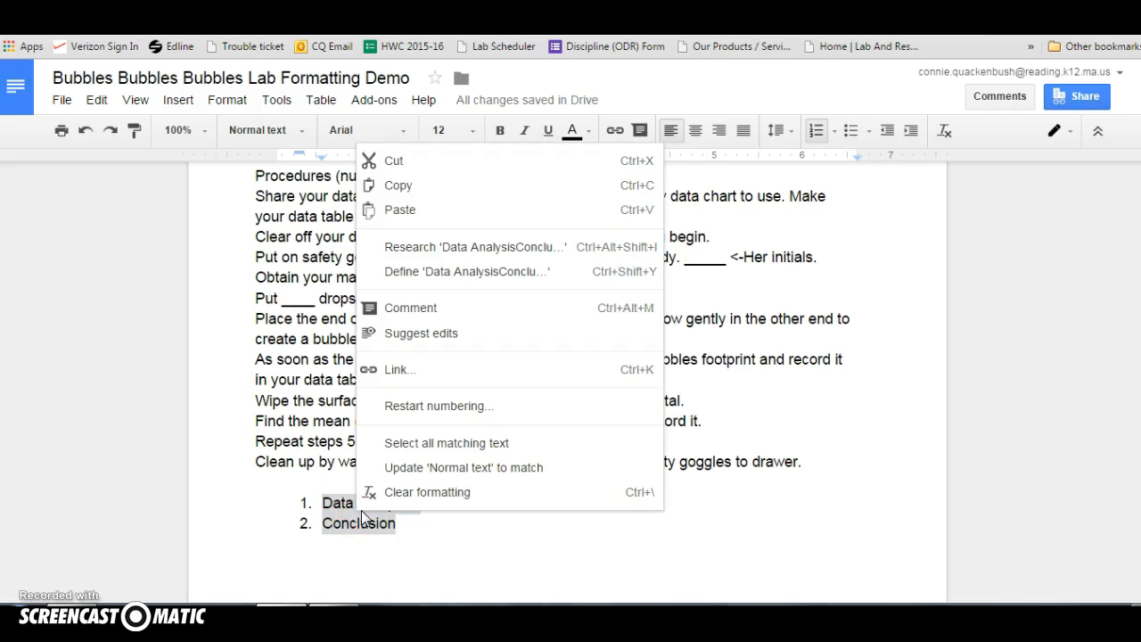
left_click(409, 408)
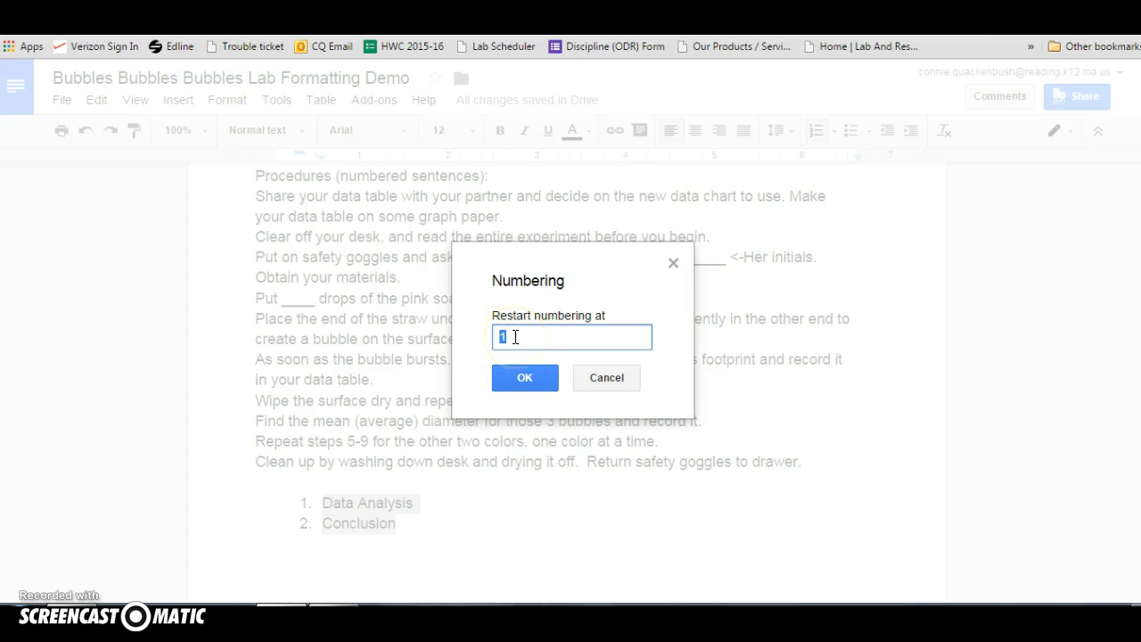
type("5")
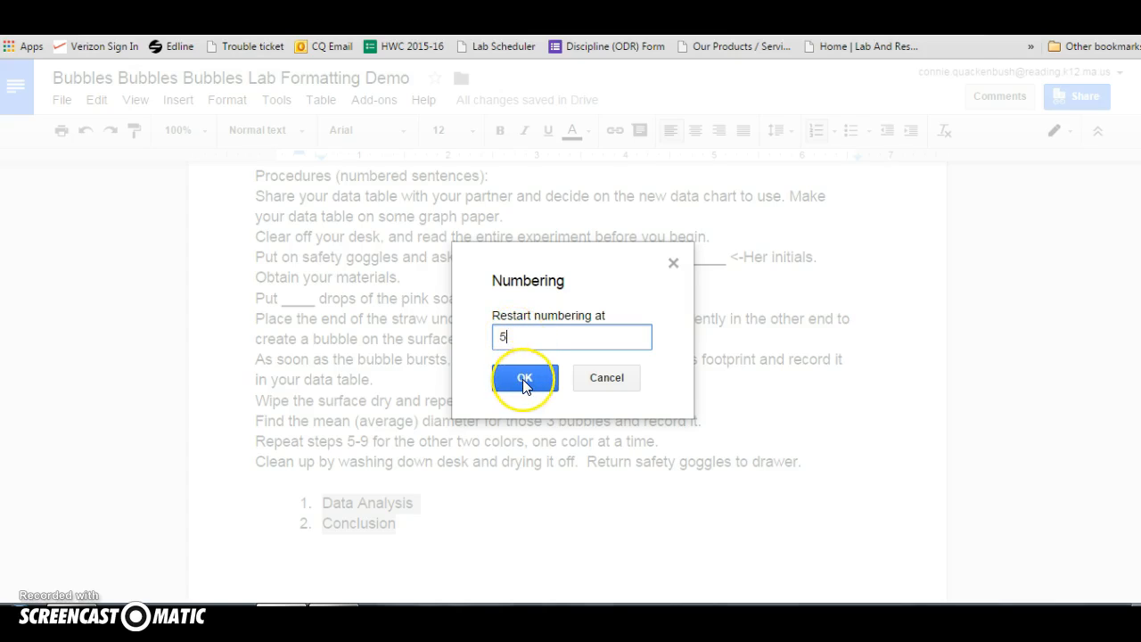
left_click(523, 379)
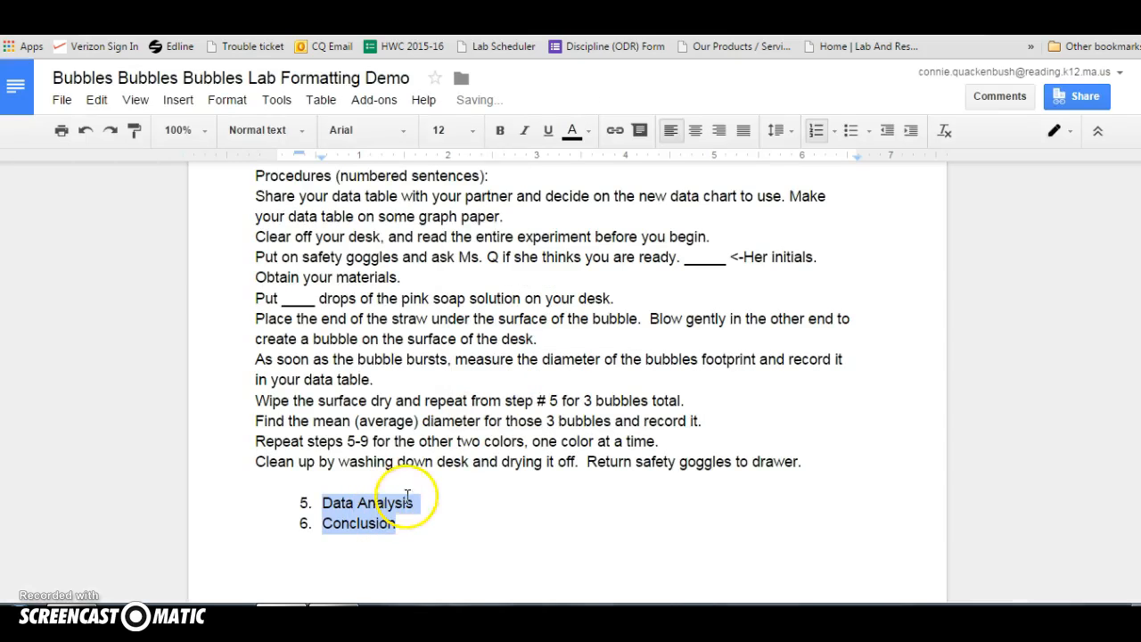
Make the numbered headings Problem, Research, Hypothesis and Experiment bold
scroll(493, 386, "up", 4)
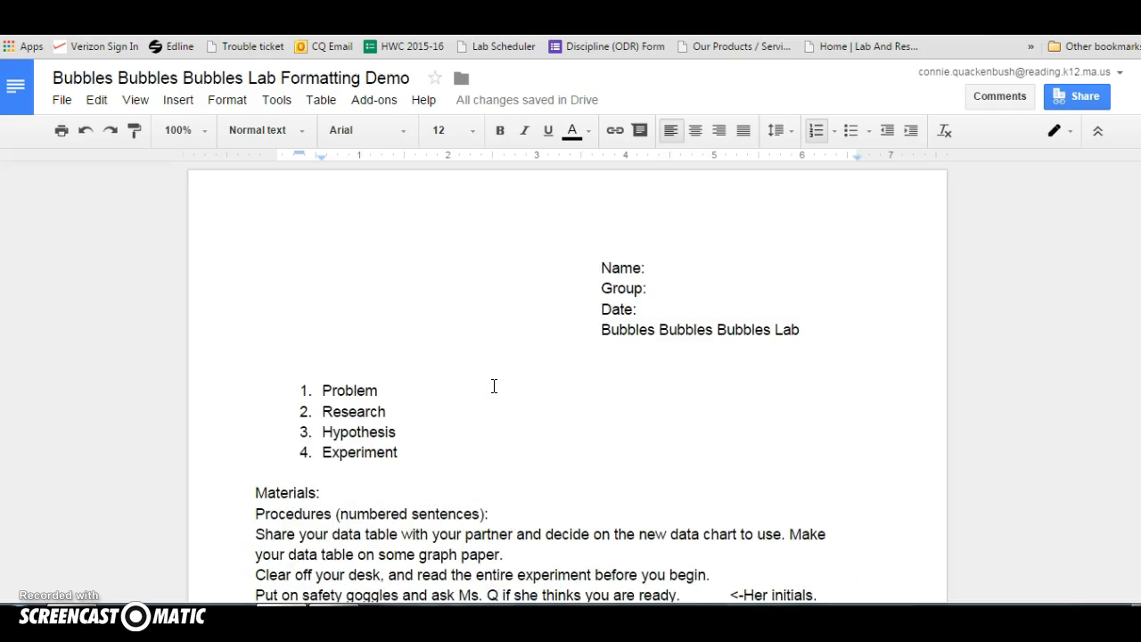
scroll(494, 386, "down", 2)
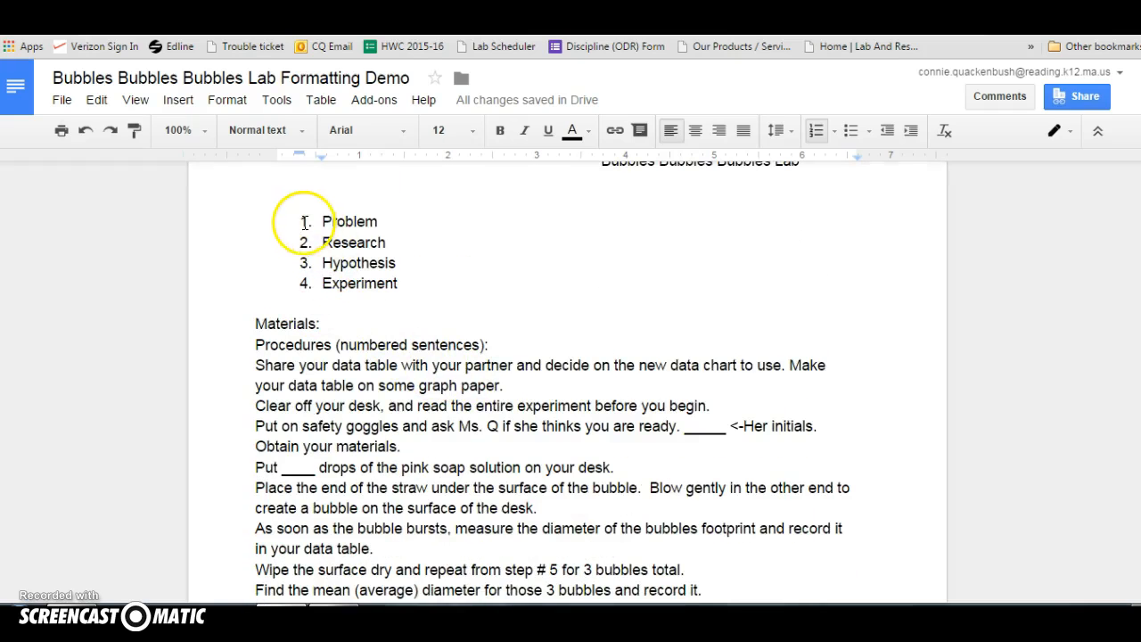
left_click_drag(301, 217, 395, 285)
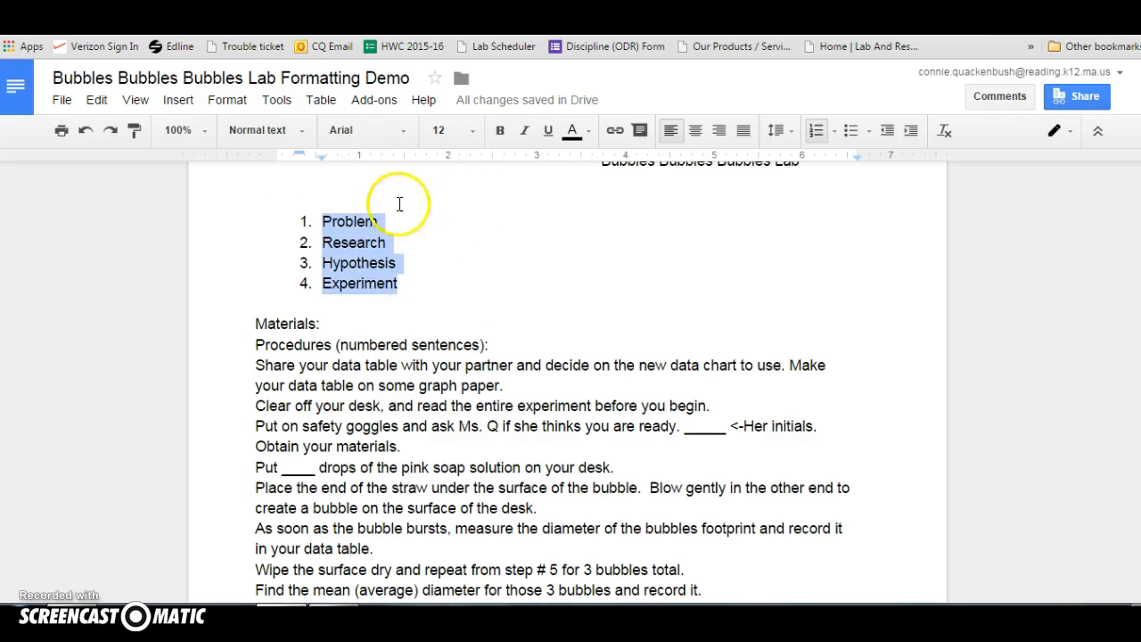
left_click(501, 131)
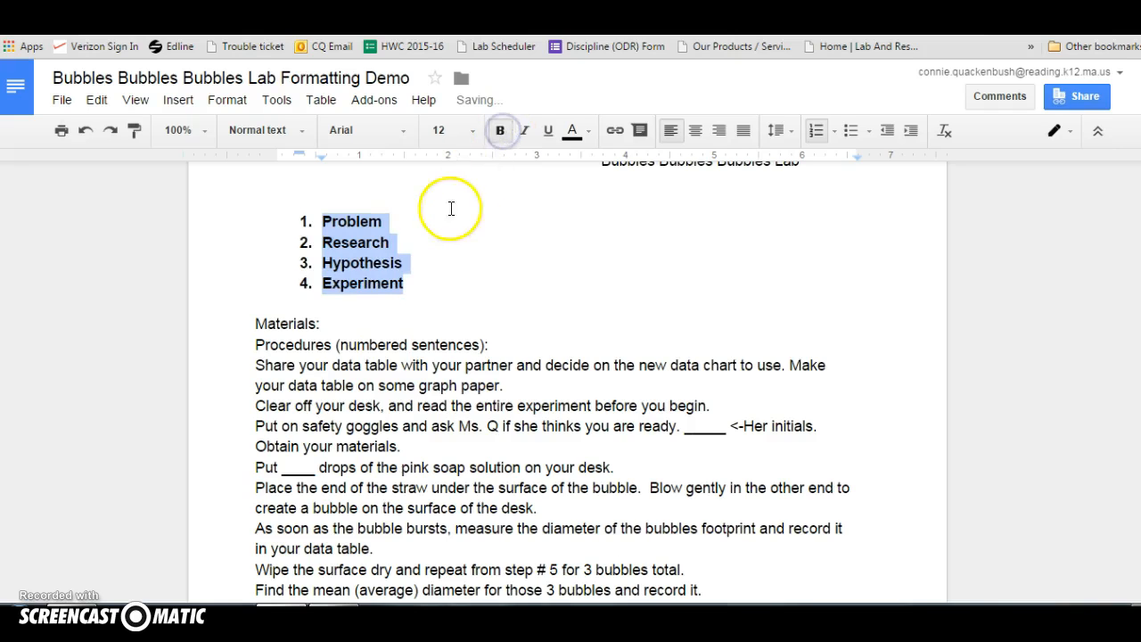
Make the numbered headings Data Analysis and Conclusion bold
scroll(431, 236, "down", 4)
left_click(395, 353)
left_click_drag(374, 351, 291, 330)
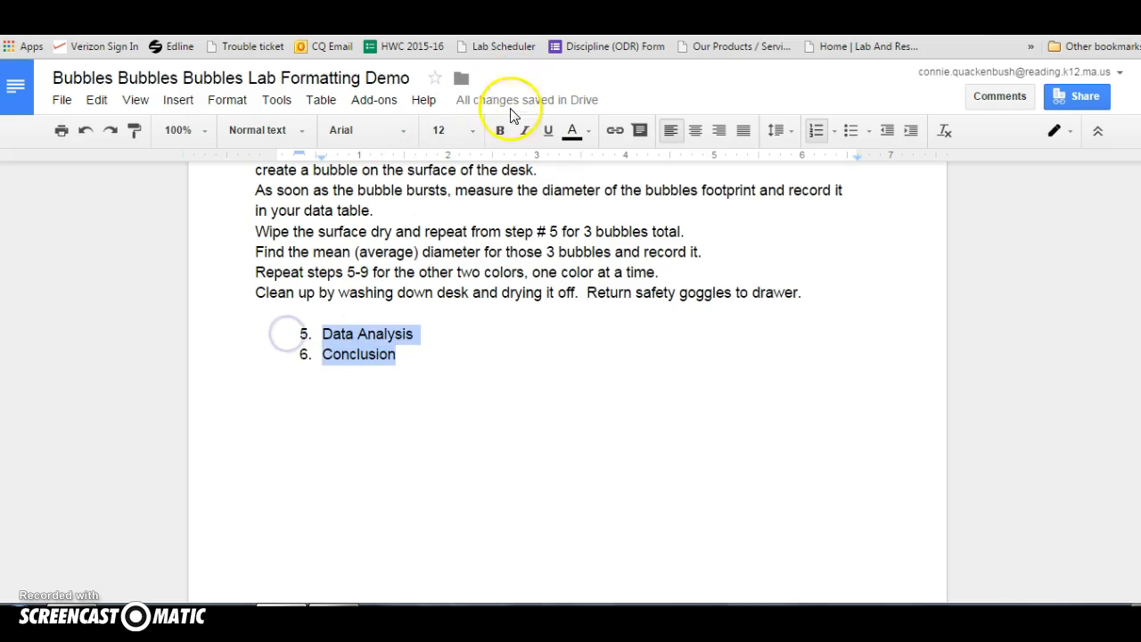
left_click(501, 131)
Make the "Materials:" and "Procedures (numbered sentences):" lines bold
scroll(444, 265, "up", 3)
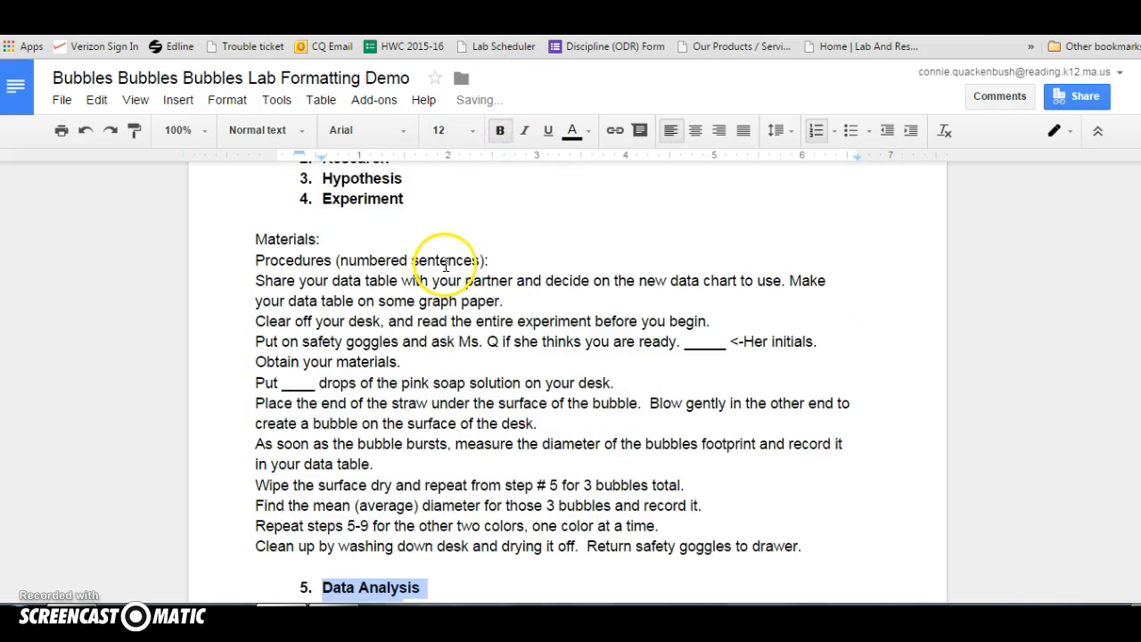
scroll(445, 266, "up", 1)
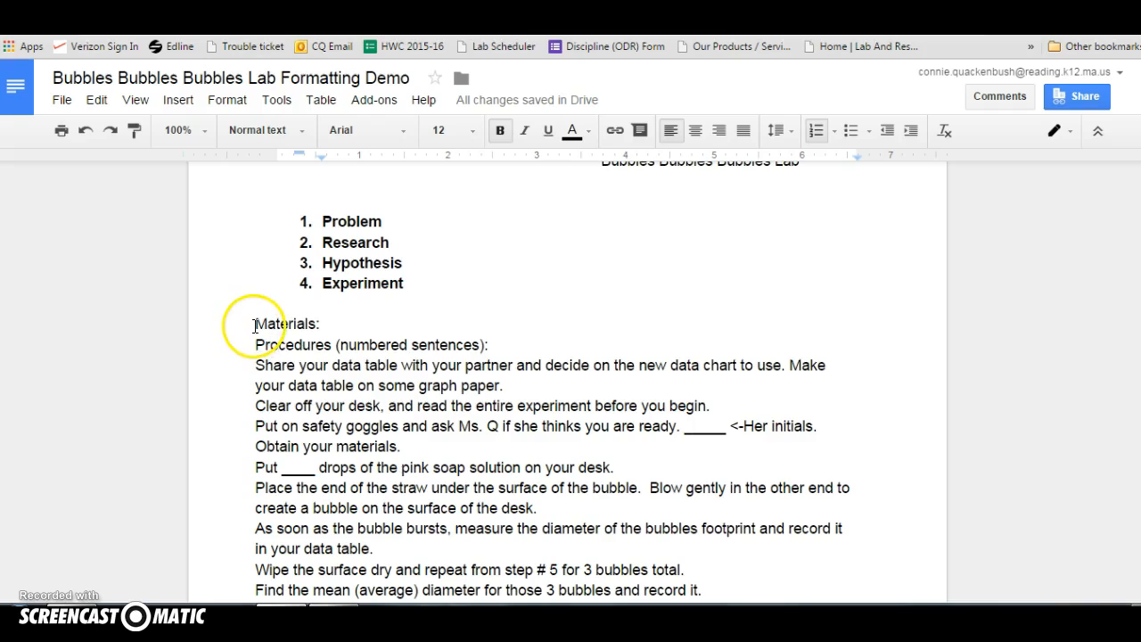
left_click_drag(255, 324, 487, 343)
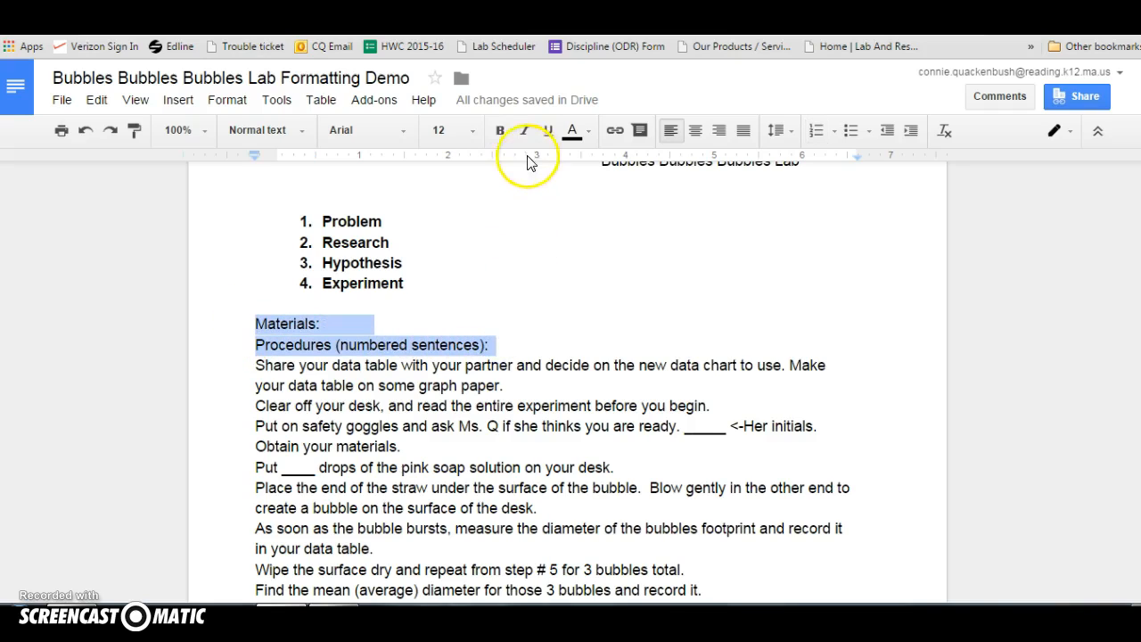
left_click(500, 131)
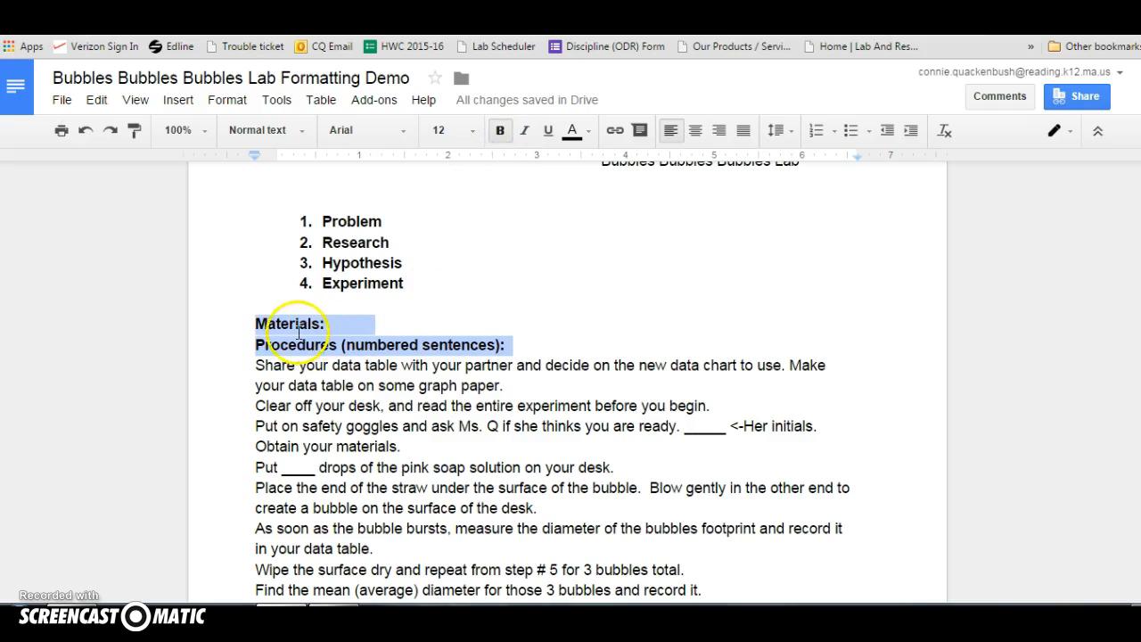
Indent the whole block from "Materials:" through the last procedure sentence by about 1 inch
left_click(248, 326)
left_click_drag(255, 326, 819, 393)
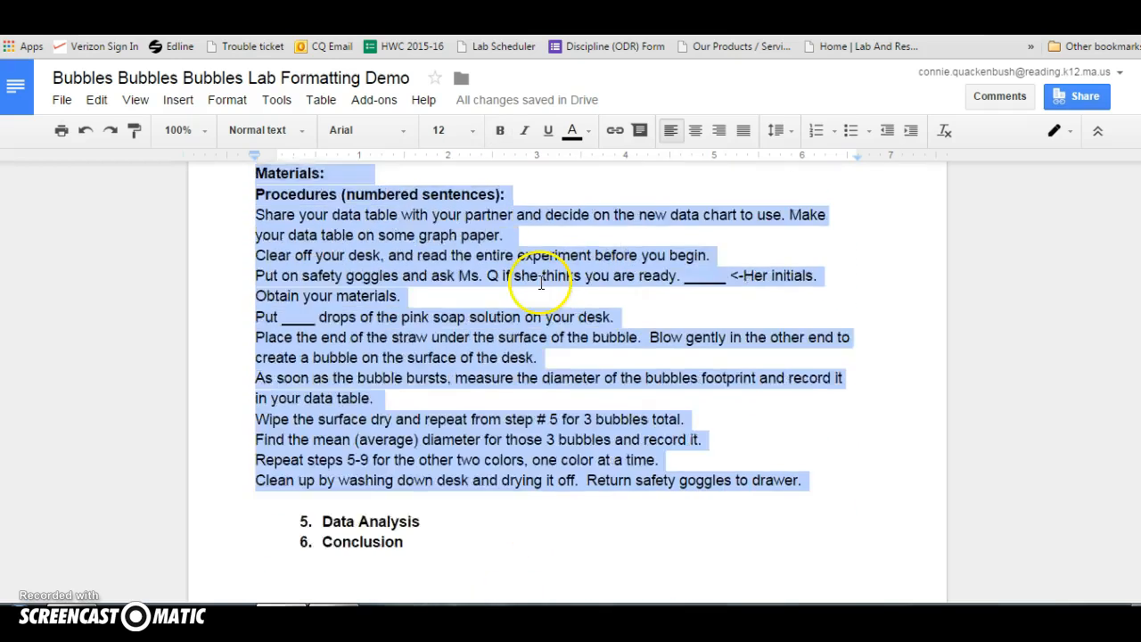
scroll(537, 262, "up", 5)
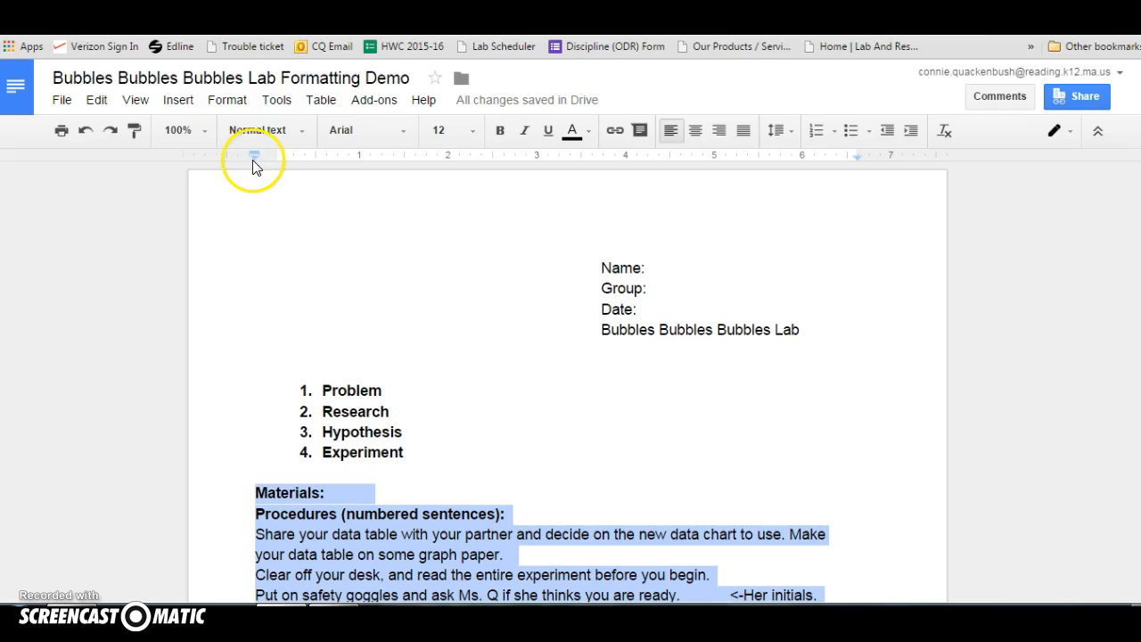
left_click_drag(253, 161, 340, 158)
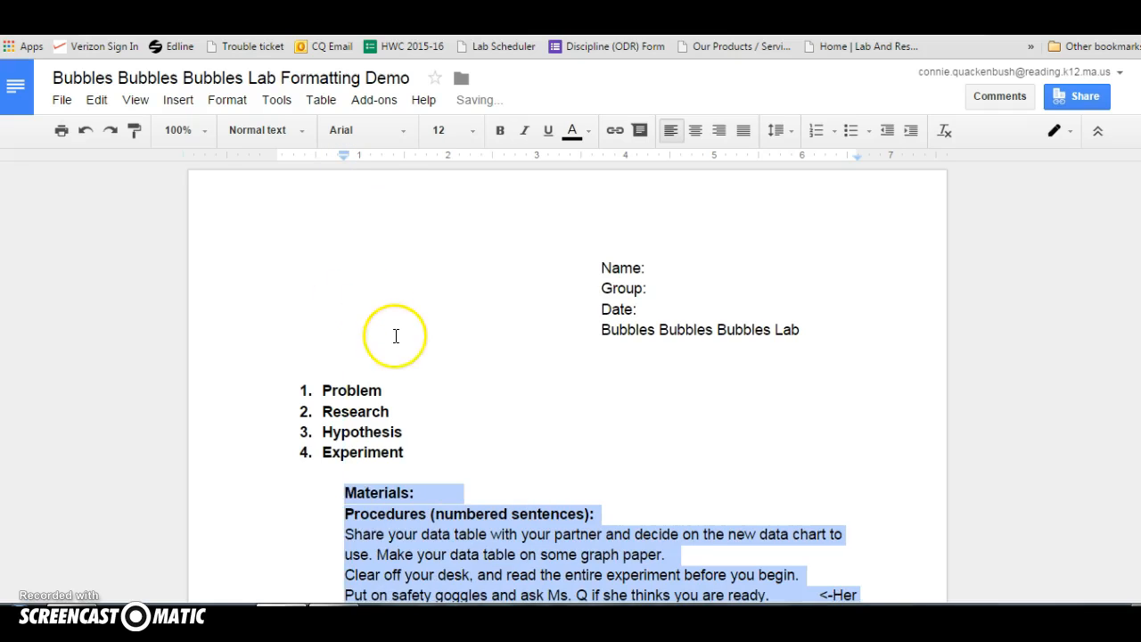
Format the procedure sentences, from "Share your data table" to the clean-up sentence, as a numbered list
scroll(402, 342, "down", 3)
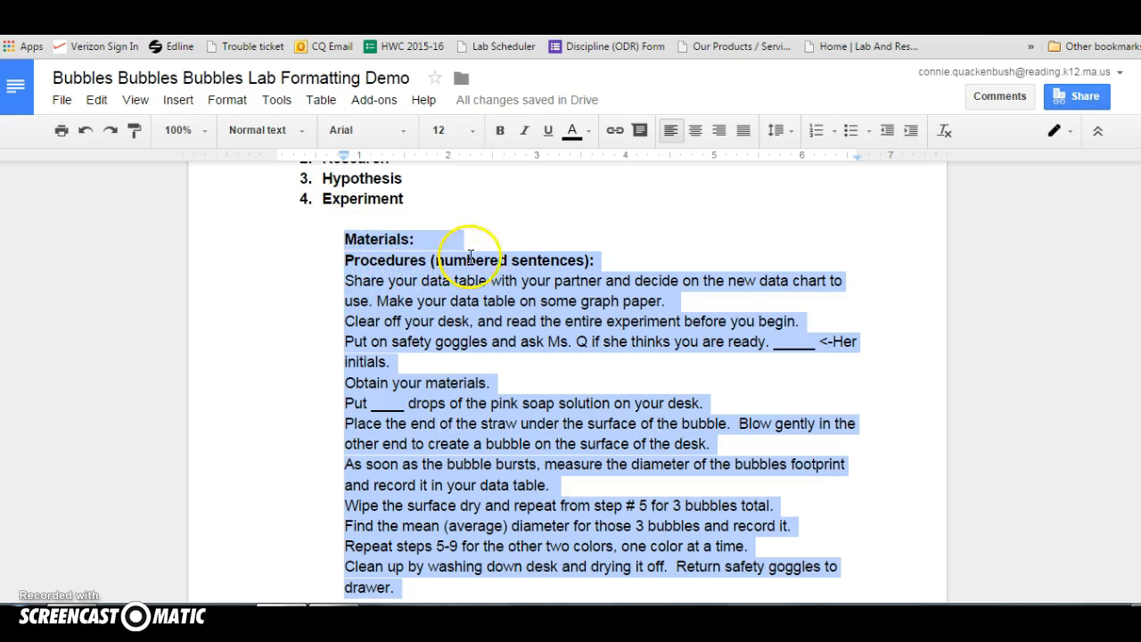
left_click(514, 259)
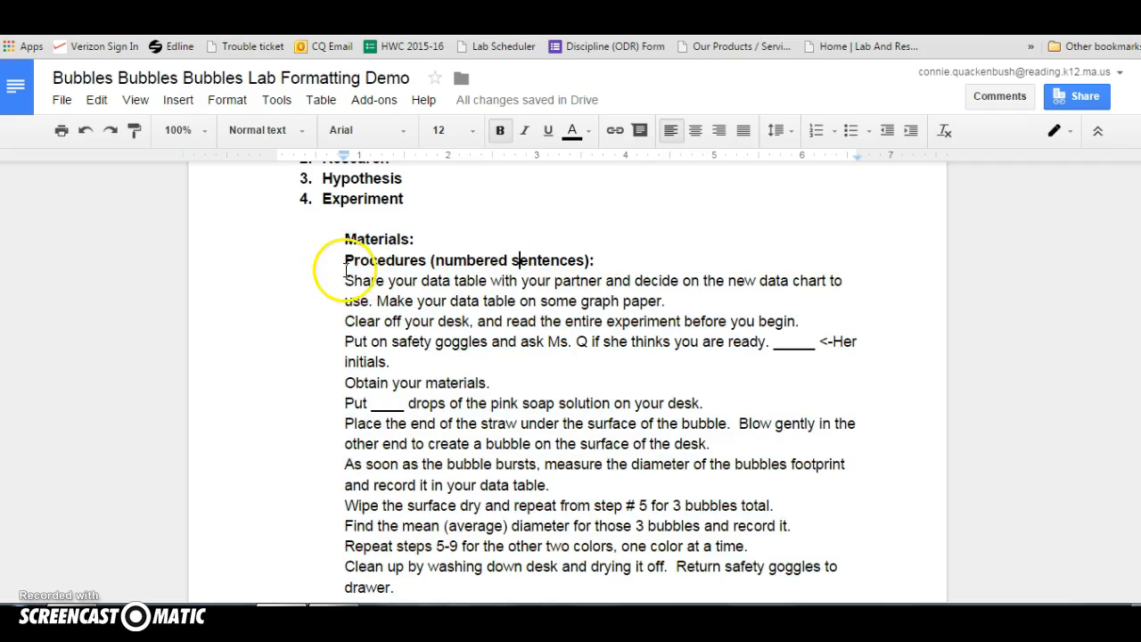
left_click_drag(344, 280, 463, 379)
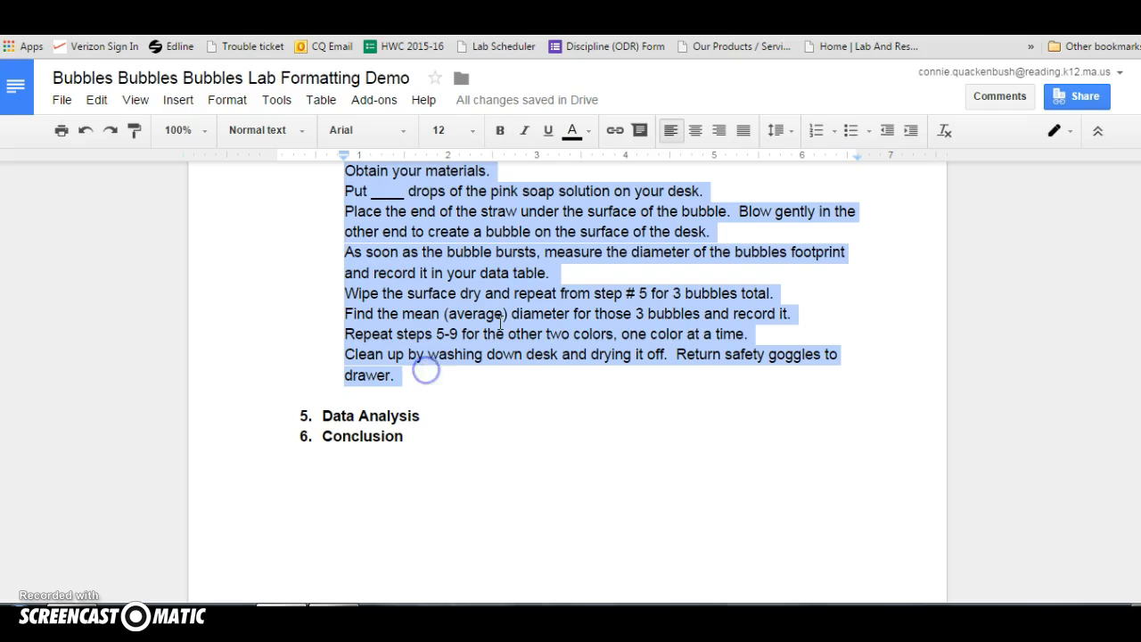
left_click(816, 129)
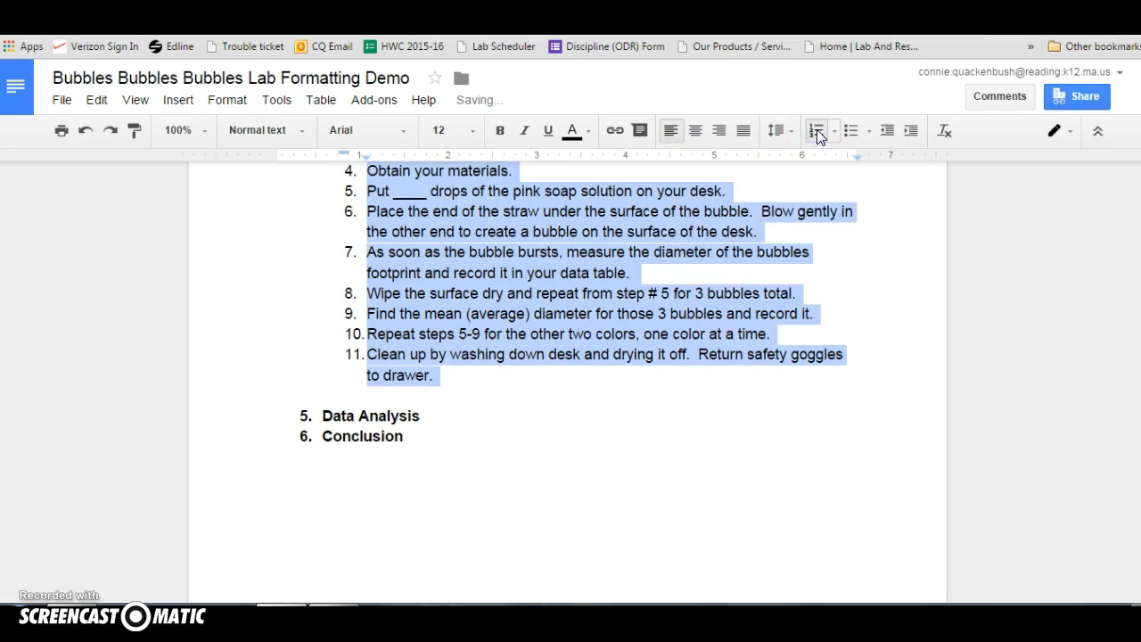
Add a blank line below the Research heading and remove its list numbering
scroll(603, 283, "up", 4)
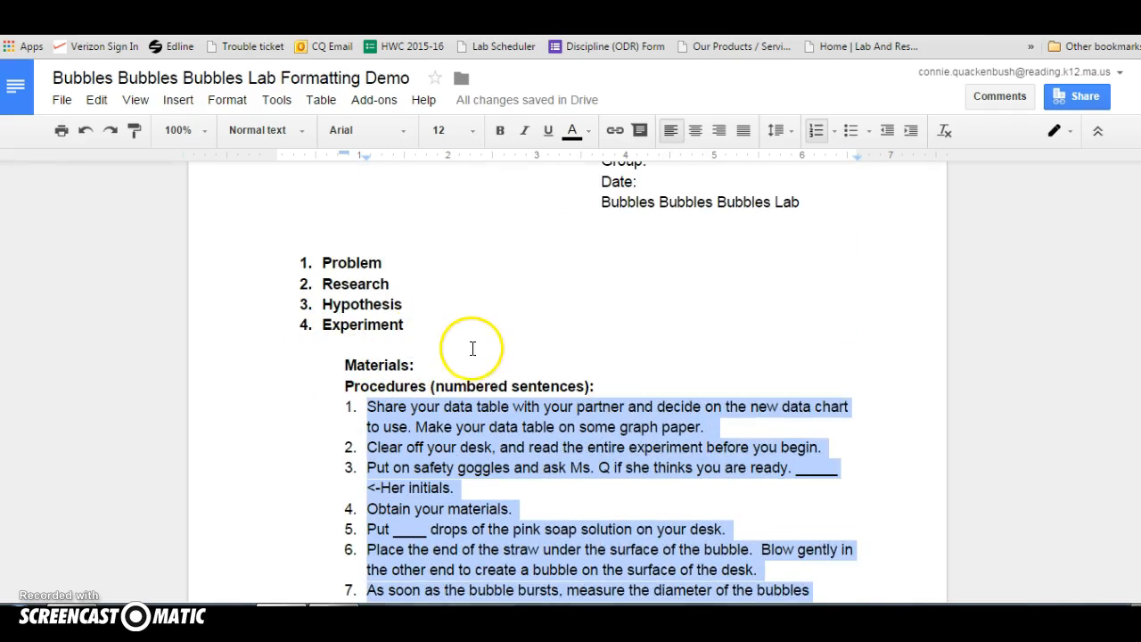
left_click(392, 283)
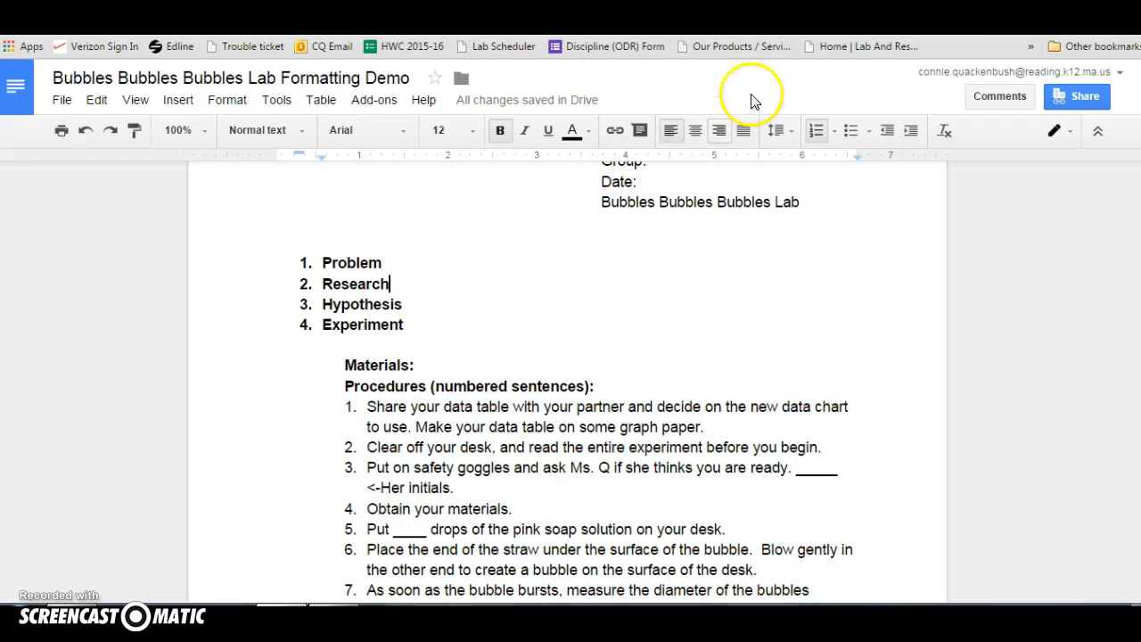
key("Return")
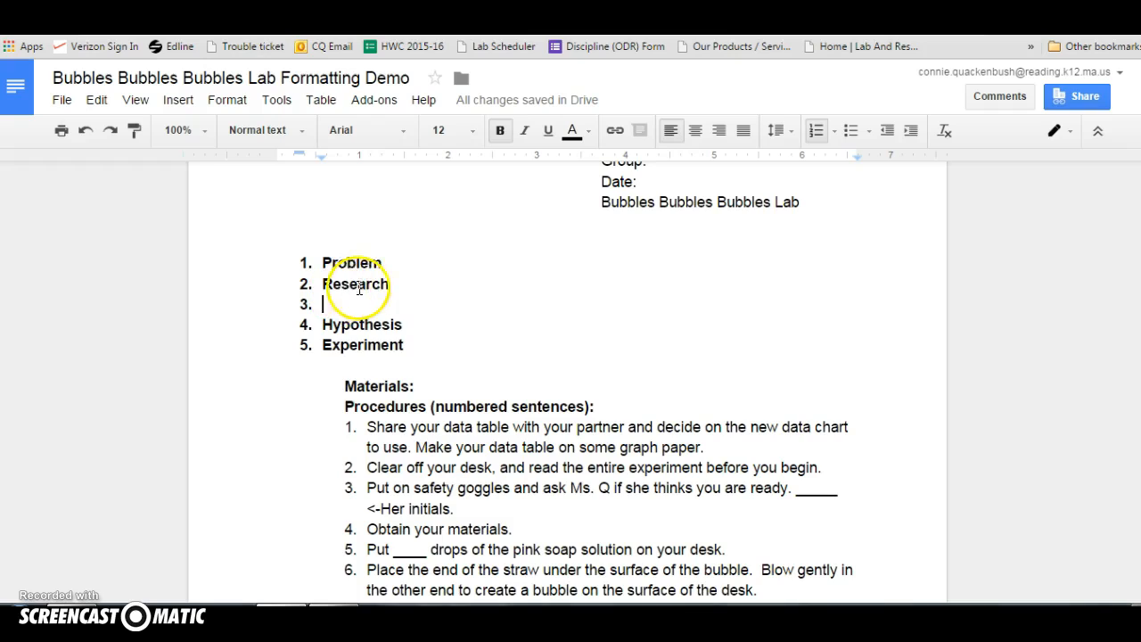
left_click(815, 130)
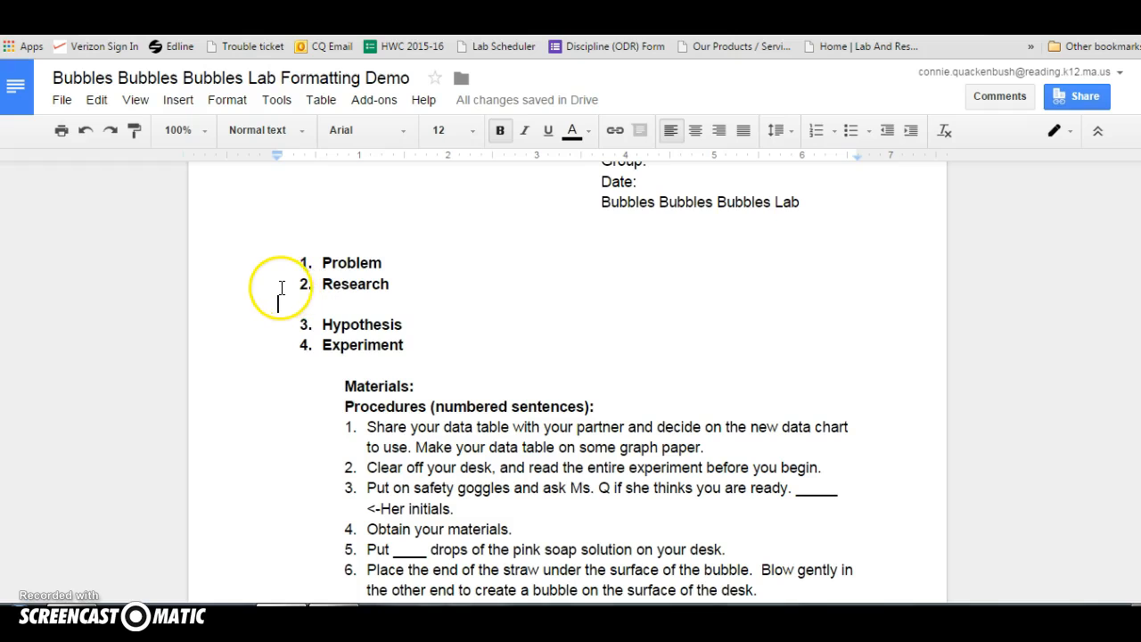
Set the line spacing of everything from the Problem heading through the Conclusion heading to 1.5
left_click_drag(296, 263, 294, 615)
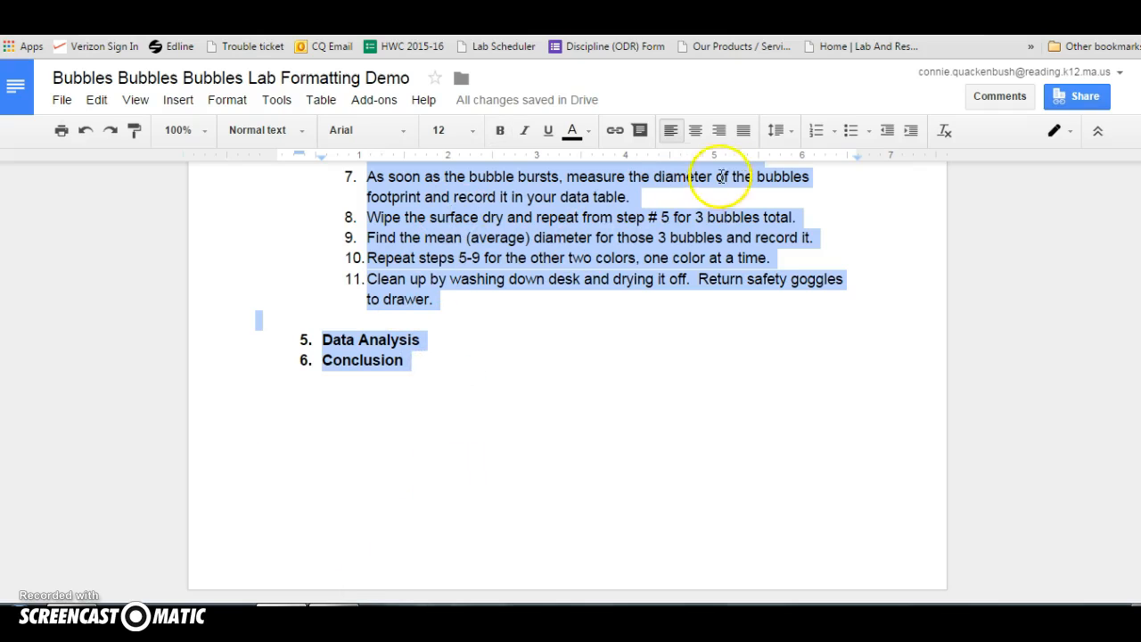
left_click(790, 134)
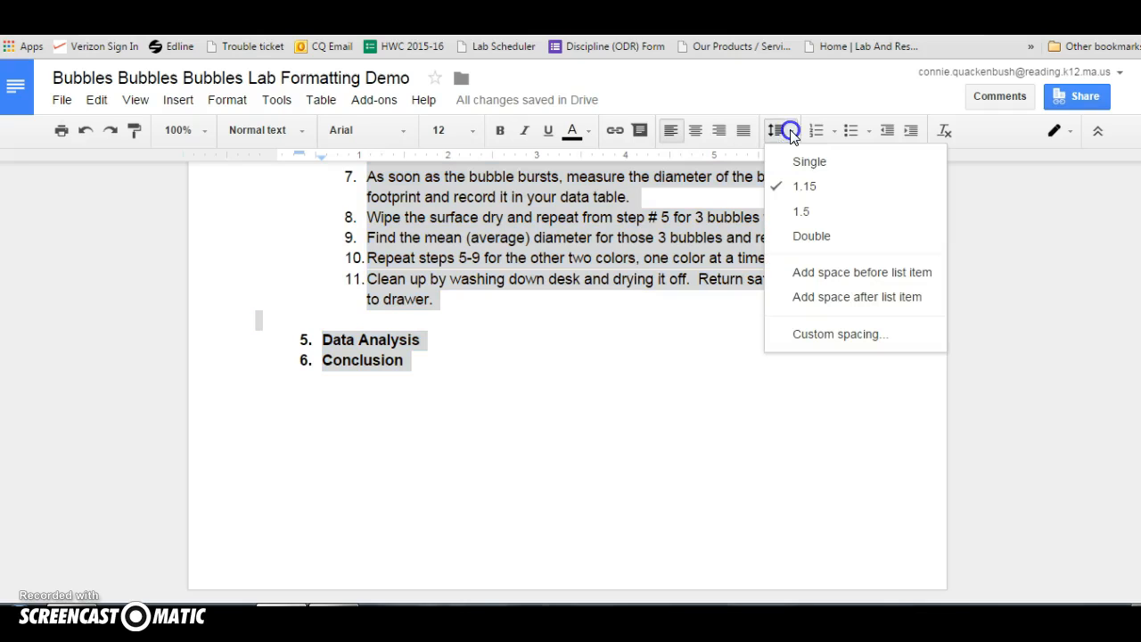
left_click(808, 213)
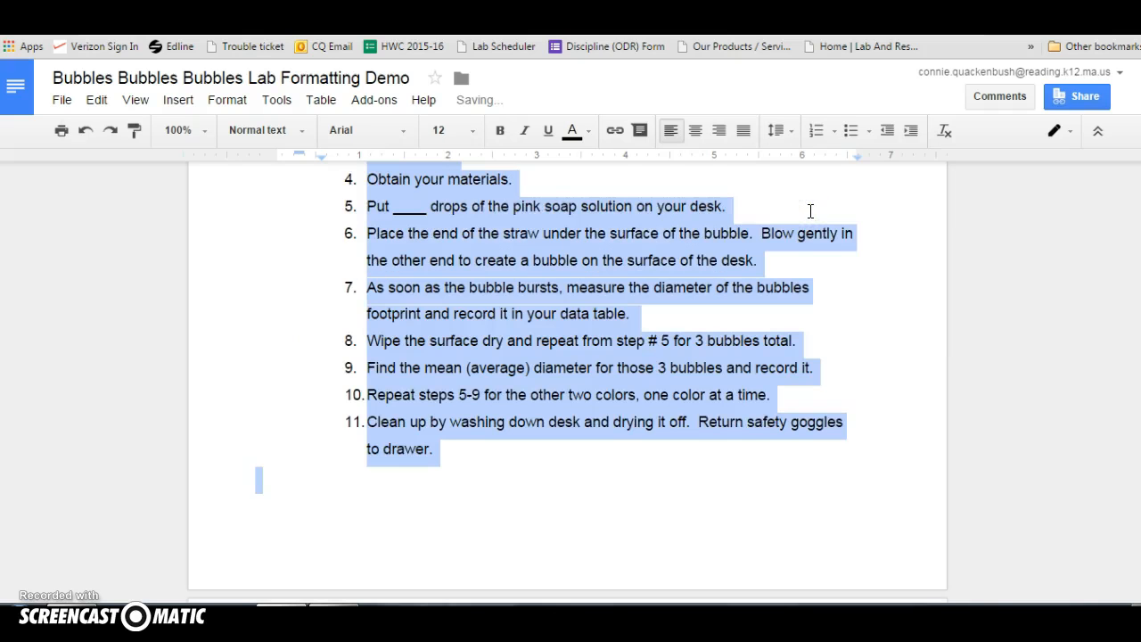
scroll(698, 258, "down", 6)
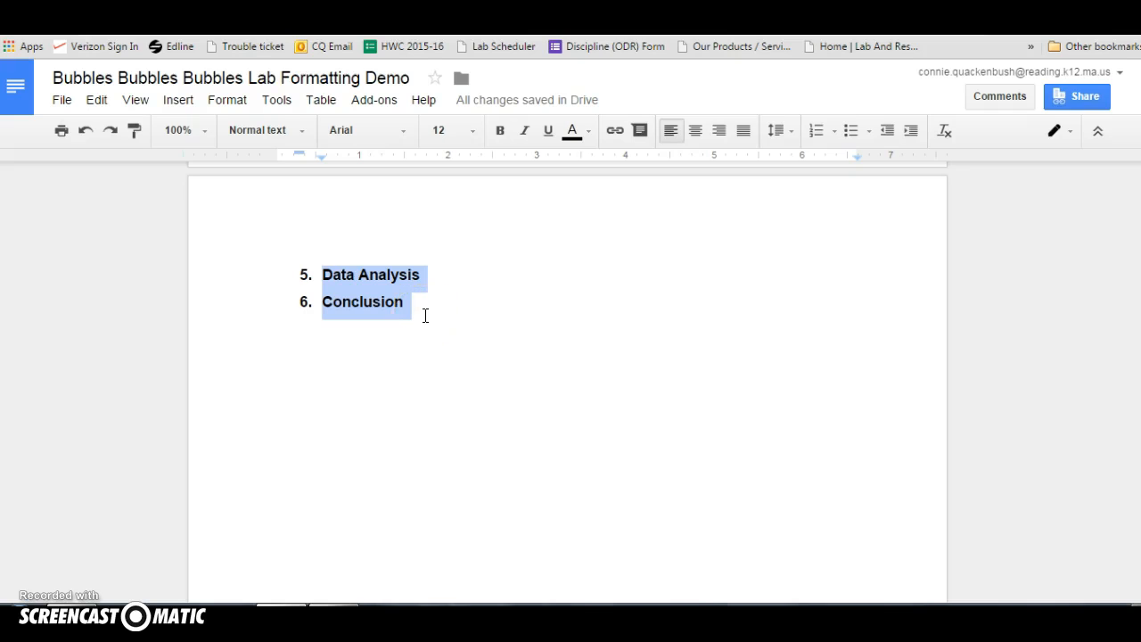
Change the font of the whole document, from the Name line through the Conclusion heading, to Comic Sans MS
left_click(432, 300)
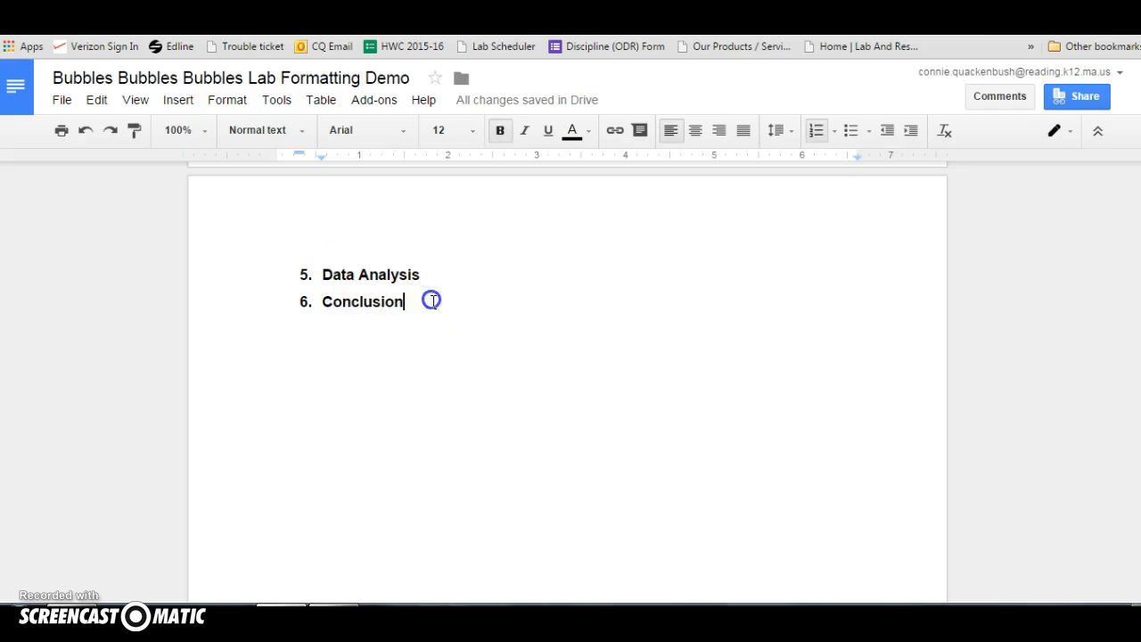
left_click_drag(428, 310, 258, 168)
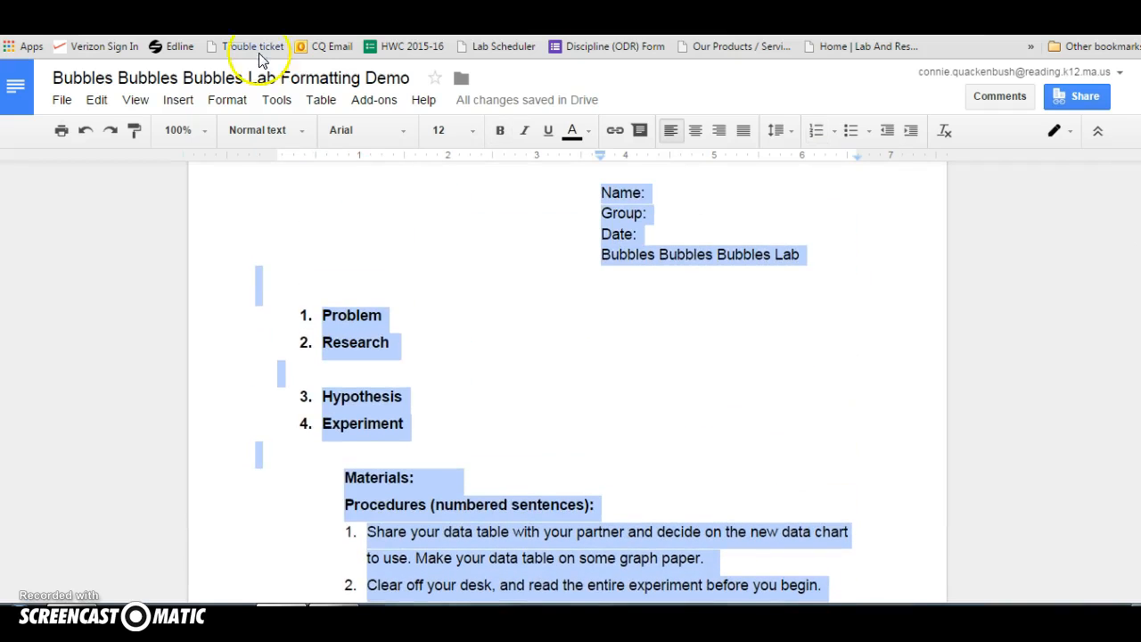
left_click(403, 132)
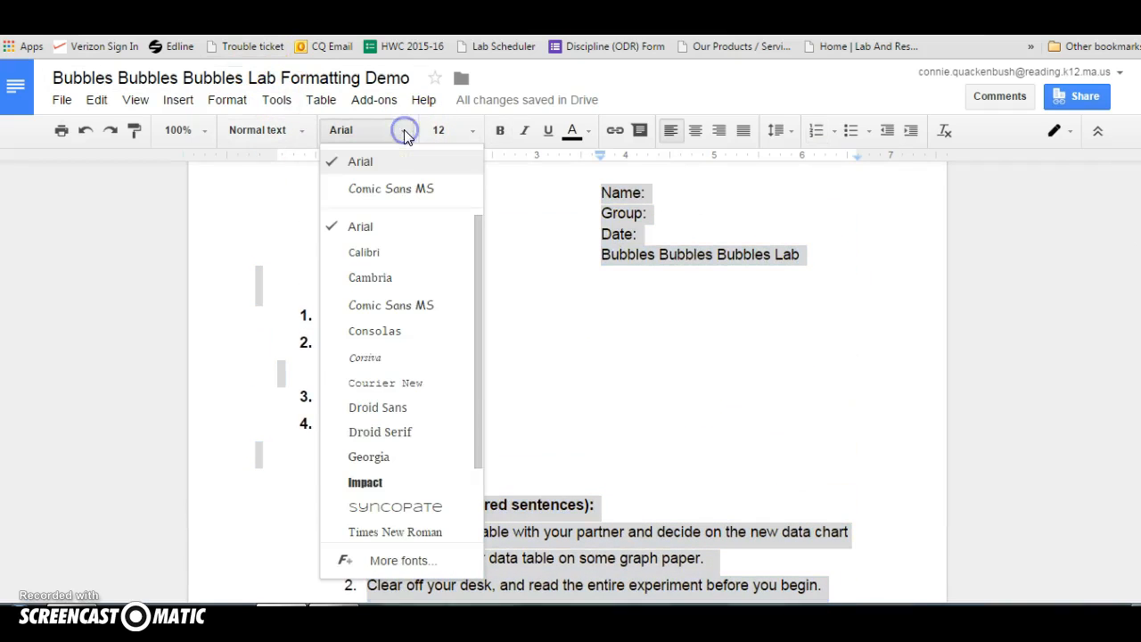
left_click(375, 190)
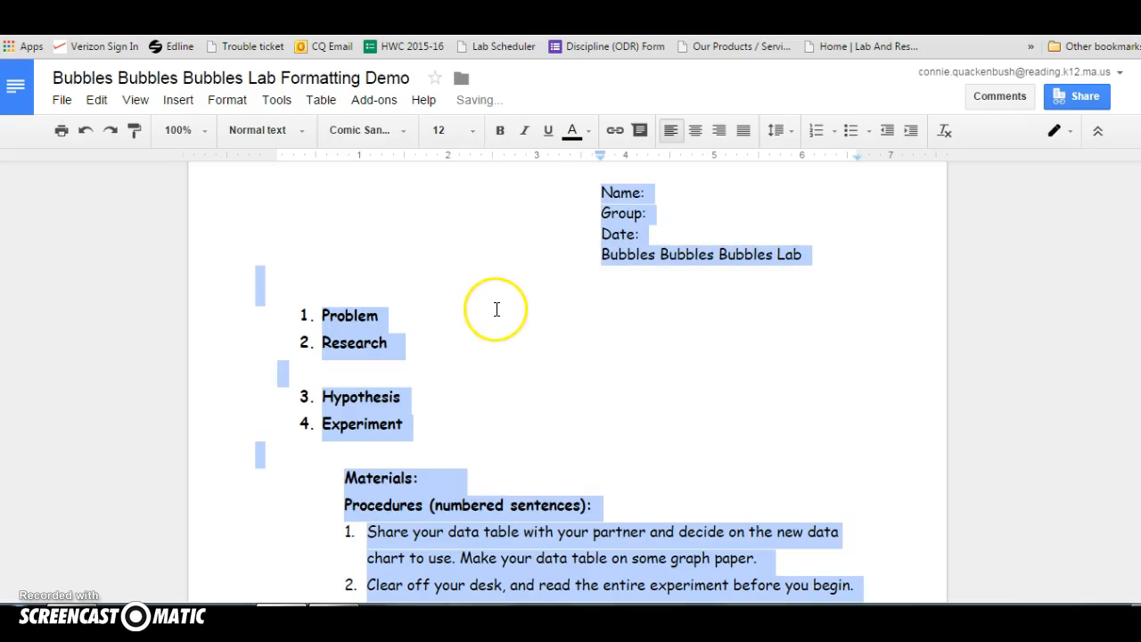
scroll(495, 303, "down", 2)
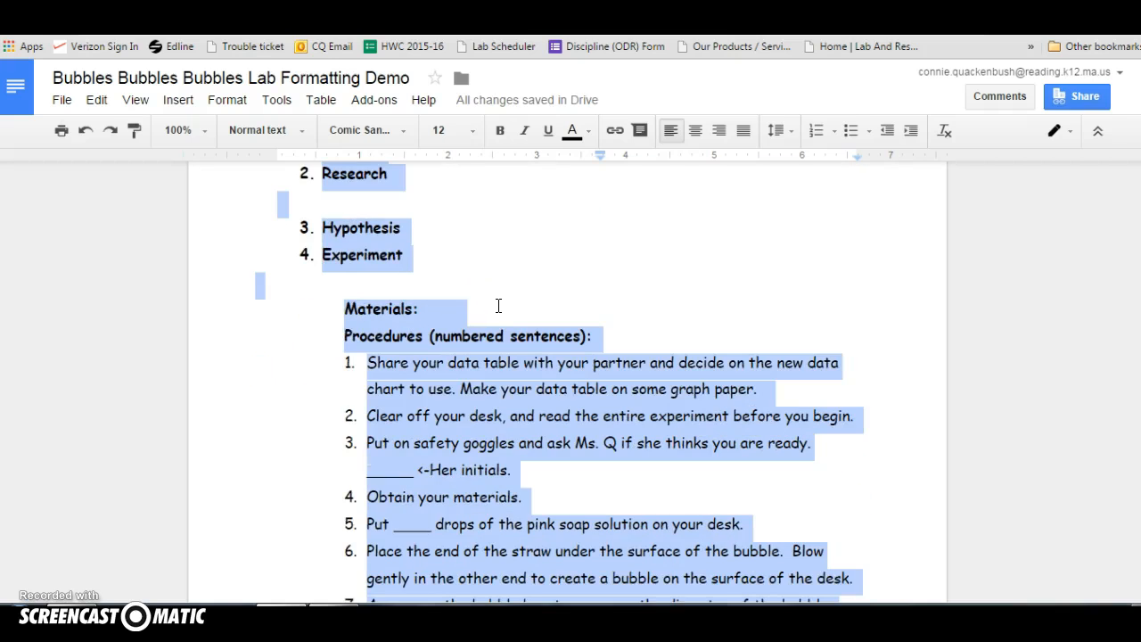
scroll(500, 304, "down", 4)
scroll(500, 304, "down", 5)
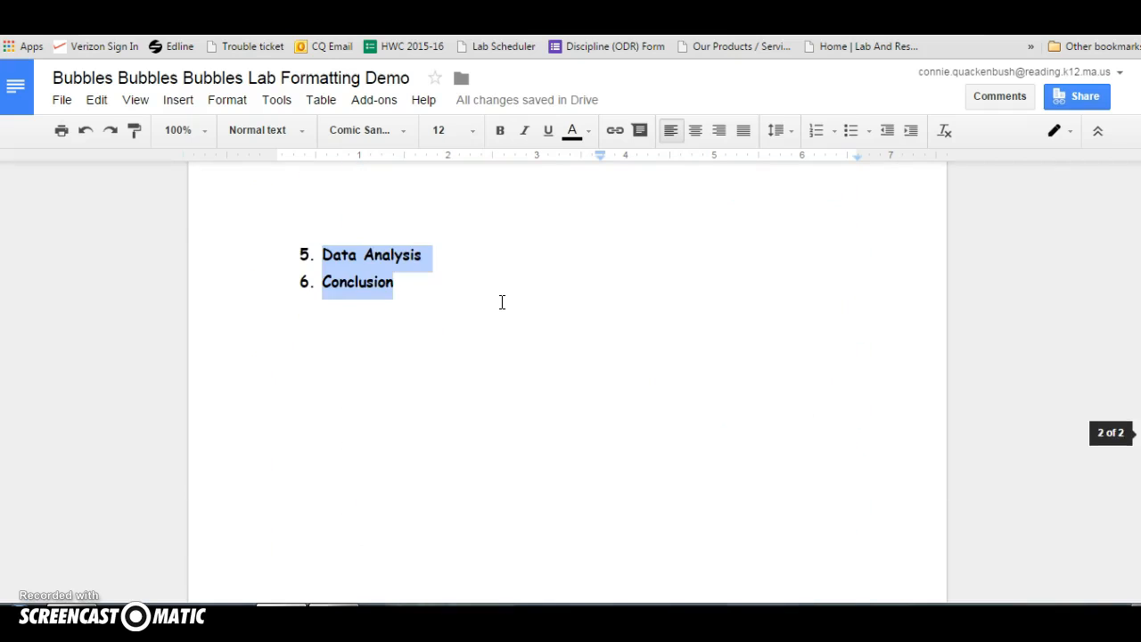